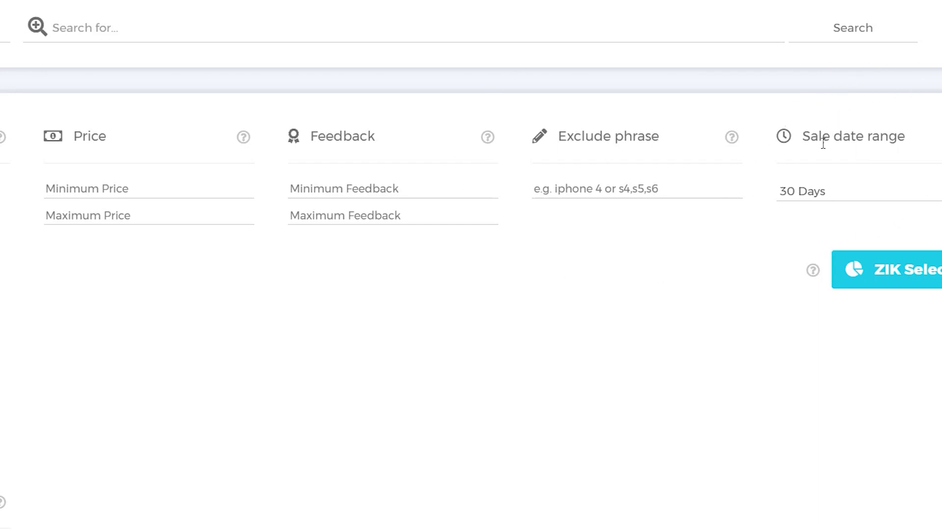
Set the sale date range to 30 Days and check the listing type and condition filters.
left_click(875, 194)
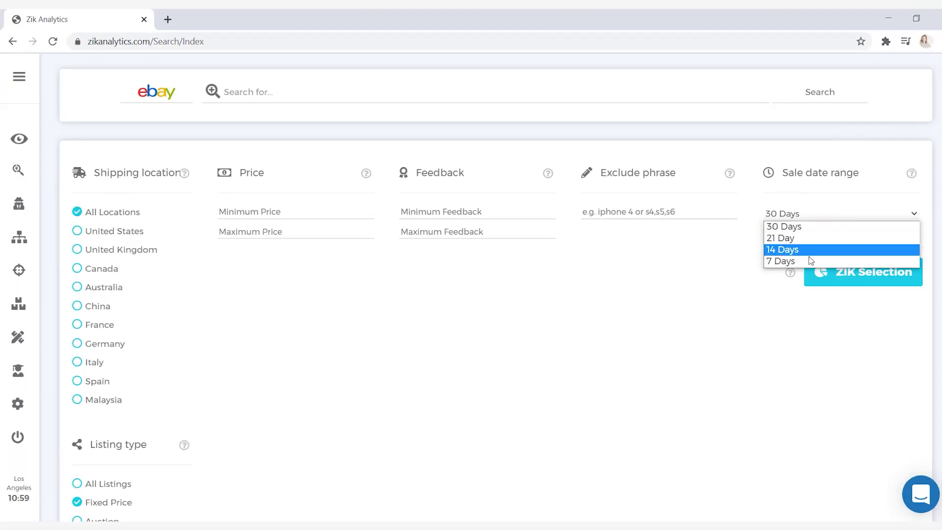
left_click(795, 230)
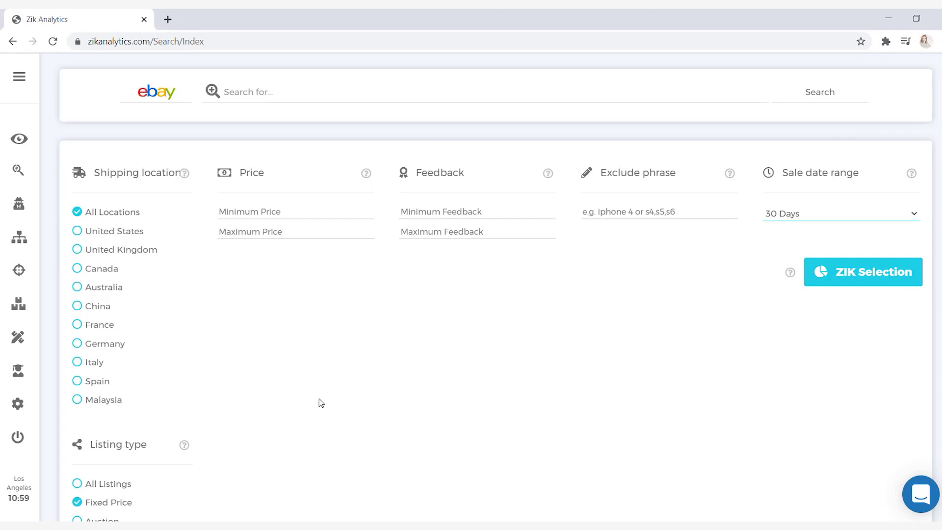
scroll(320, 402, "down", 4)
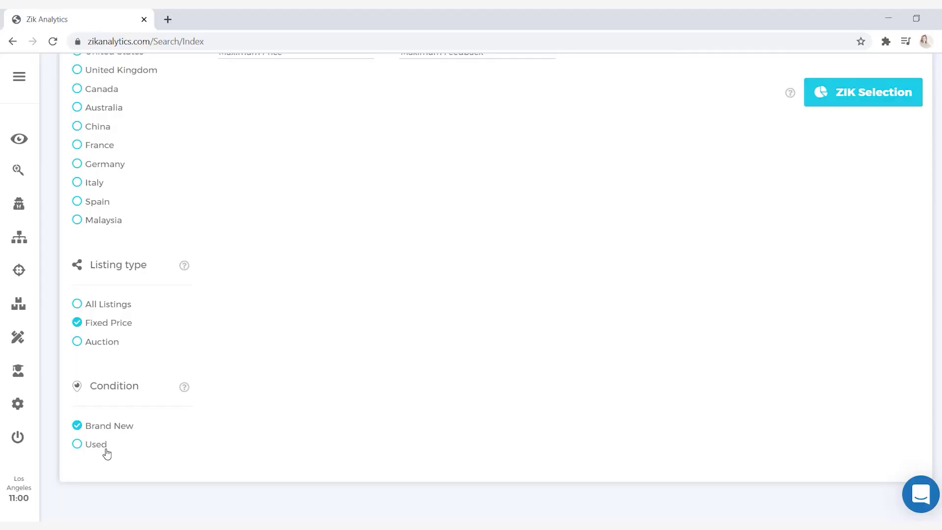
scroll(106, 454, "up", 4)
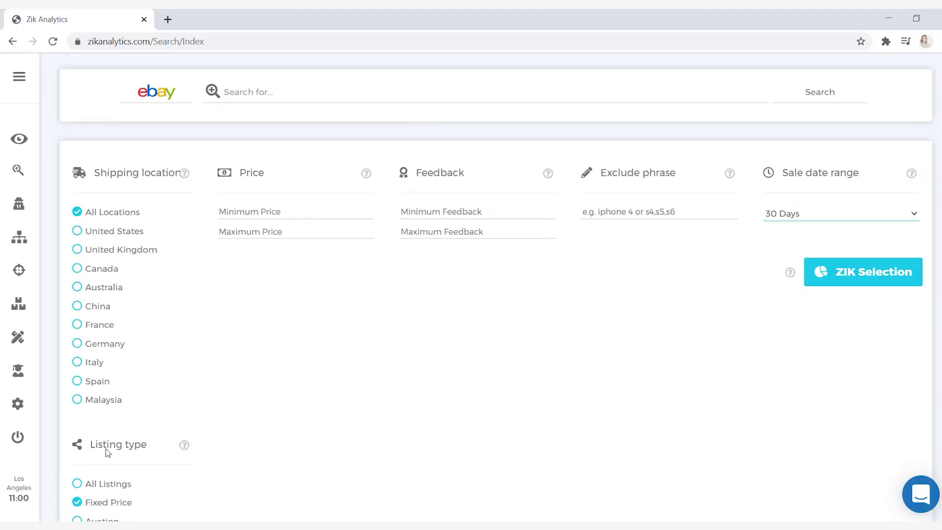
Enter Winter Gloves as the product search keyword and set the shipping location to United States.
left_click(297, 99)
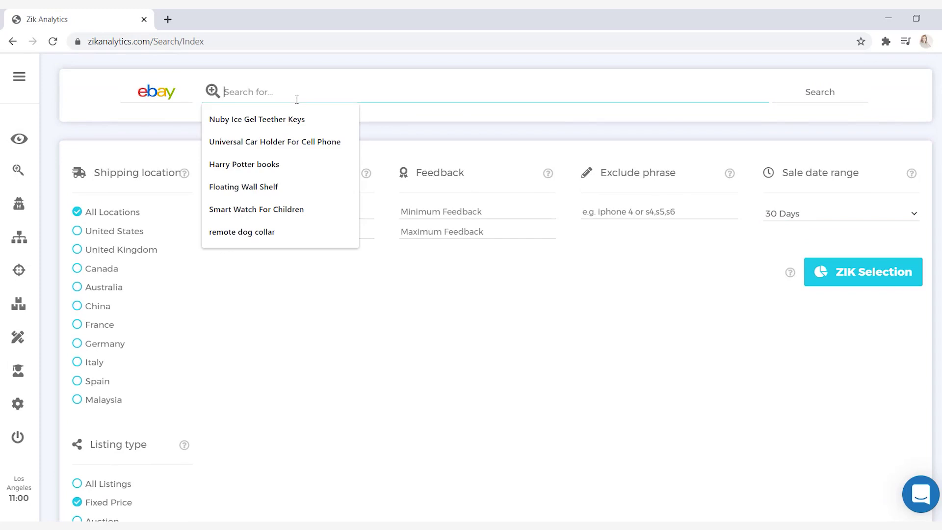
type("Winter Gloves")
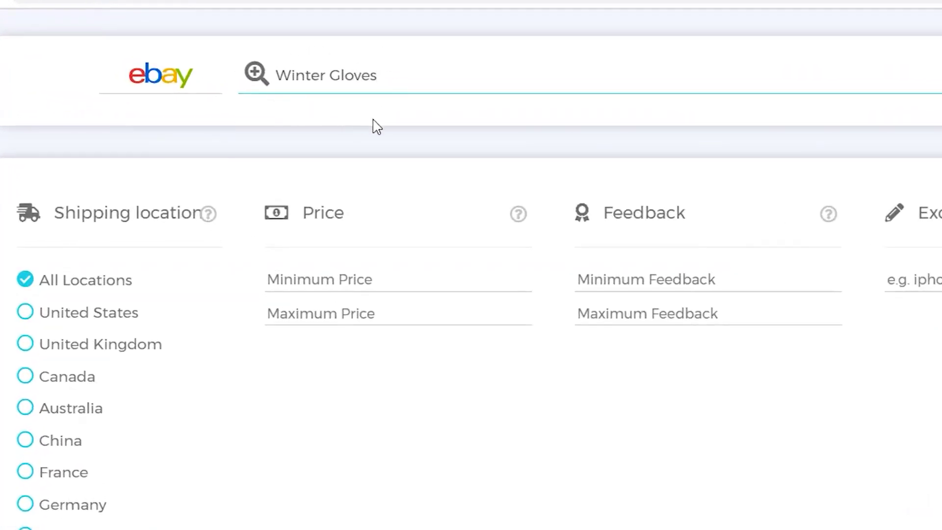
left_click(349, 149)
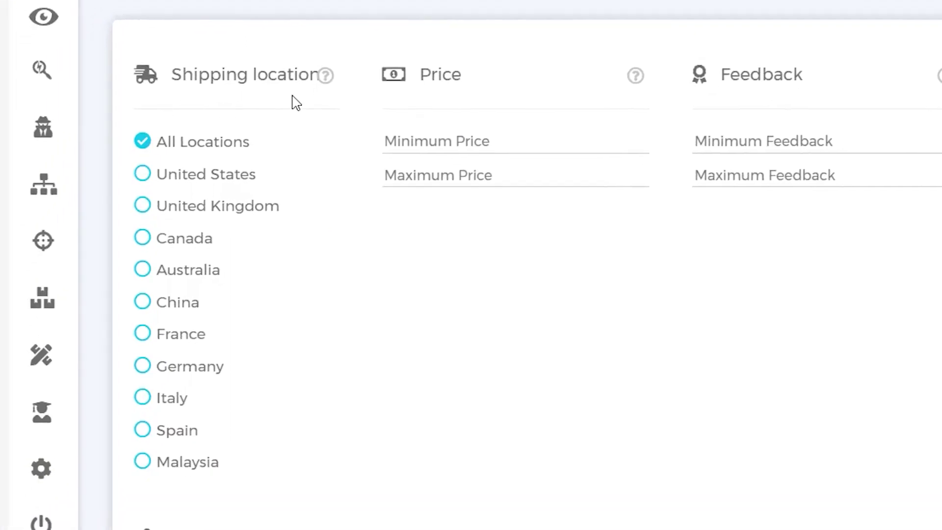
left_click(145, 176)
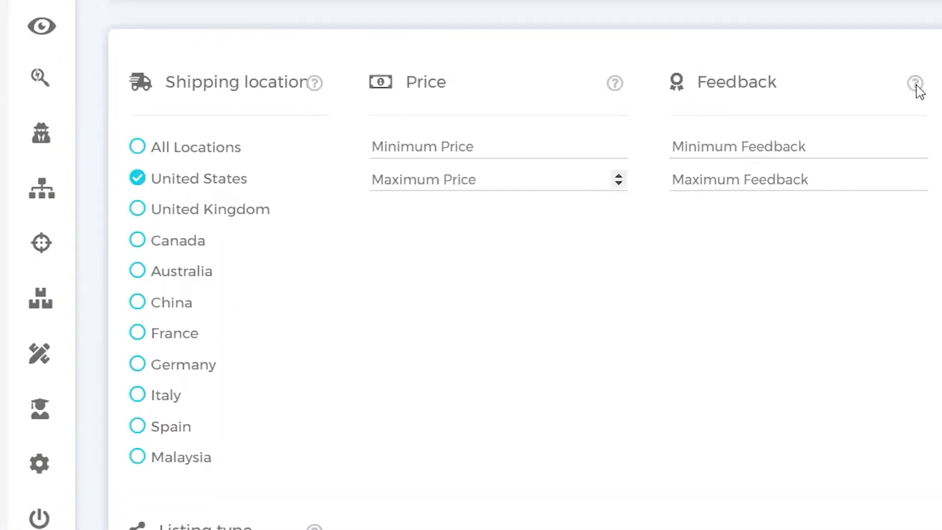
Set the country to United States in the ZIK booster extension and save its settings.
left_click(889, 44)
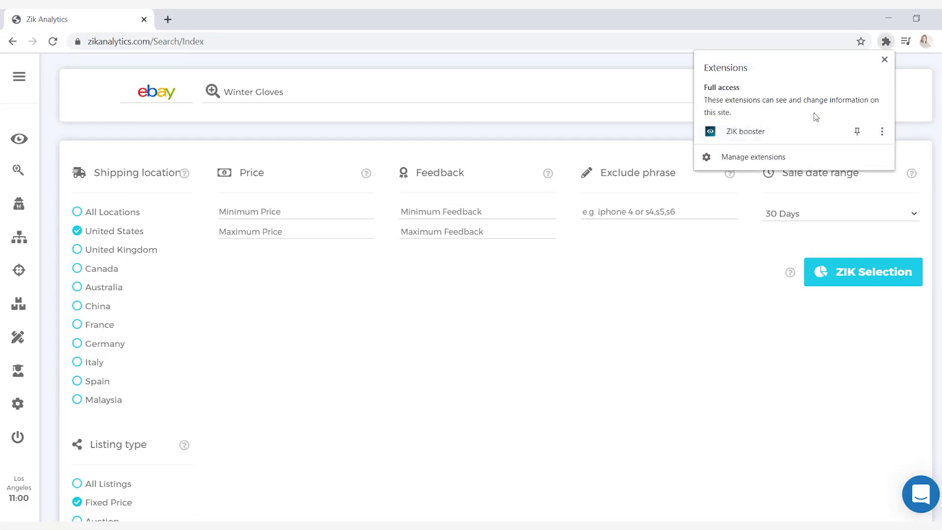
left_click(780, 128)
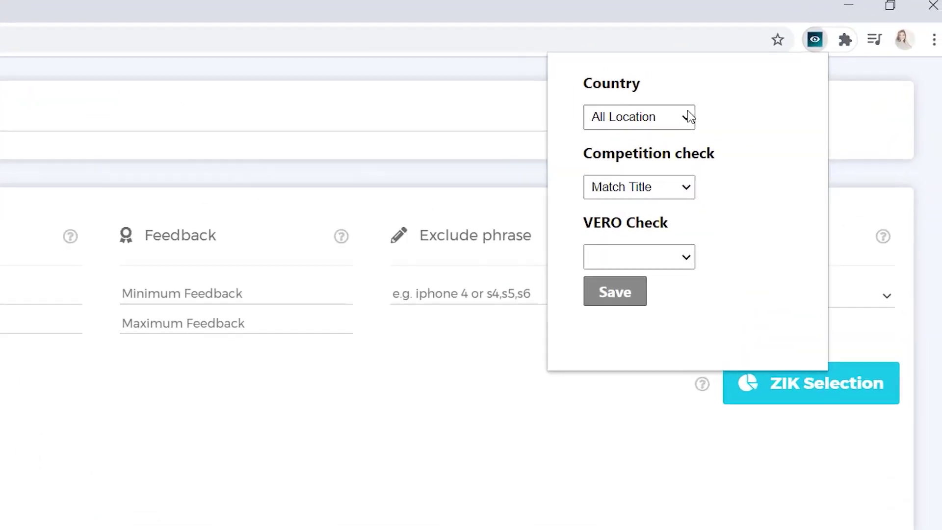
left_click(778, 94)
left_click(672, 153)
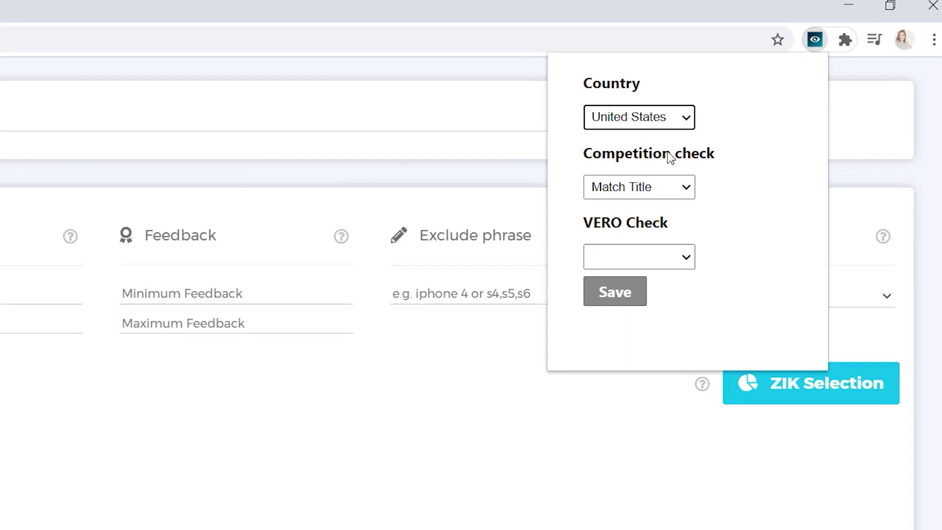
left_click(627, 304)
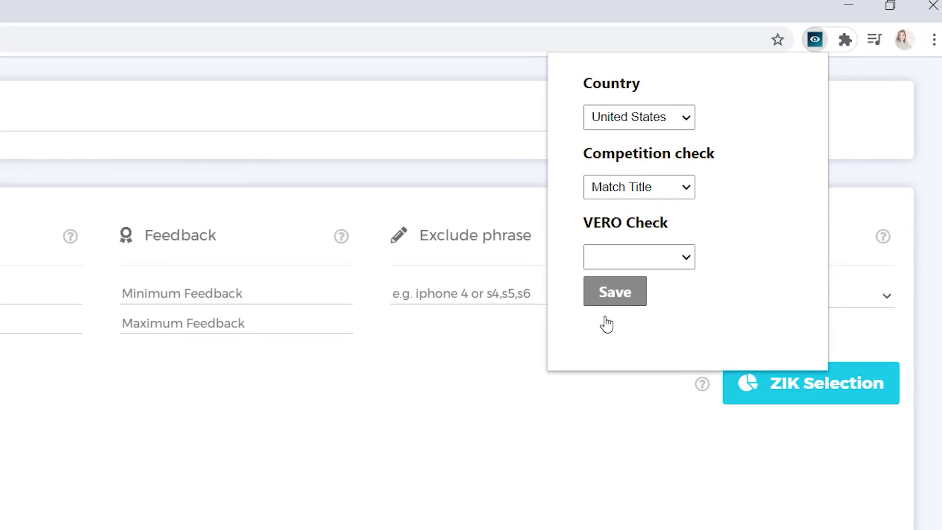
Run the Winter Gloves product search and analyse all the results with ZIK Selection.
left_click(696, 95)
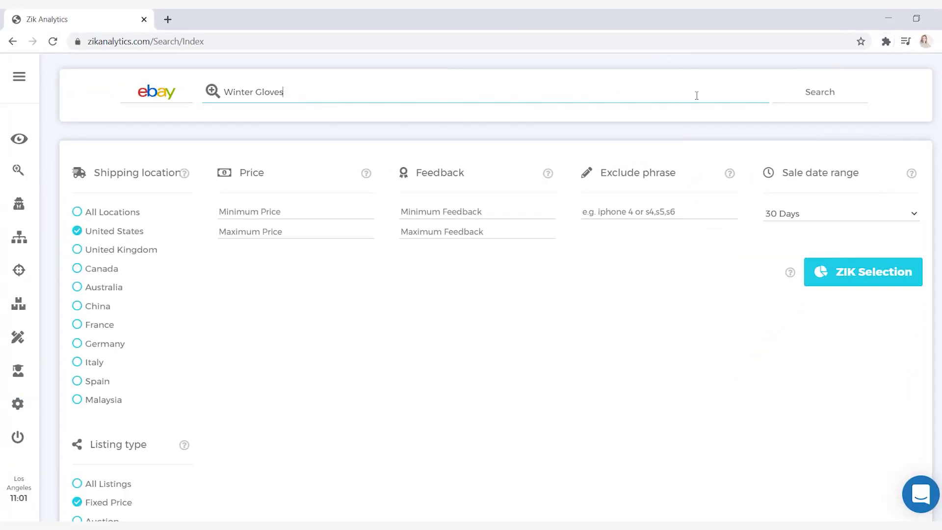
left_click(812, 97)
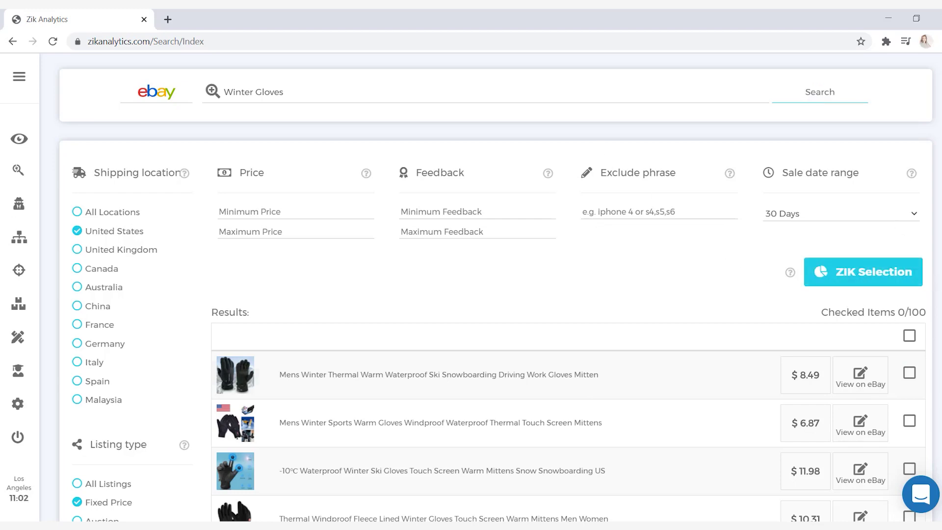
left_click(909, 337)
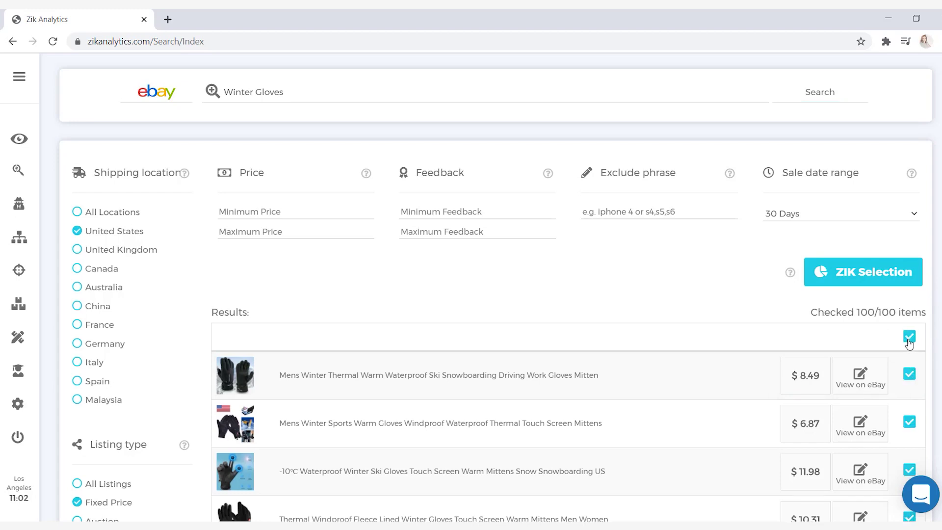
left_click(887, 286)
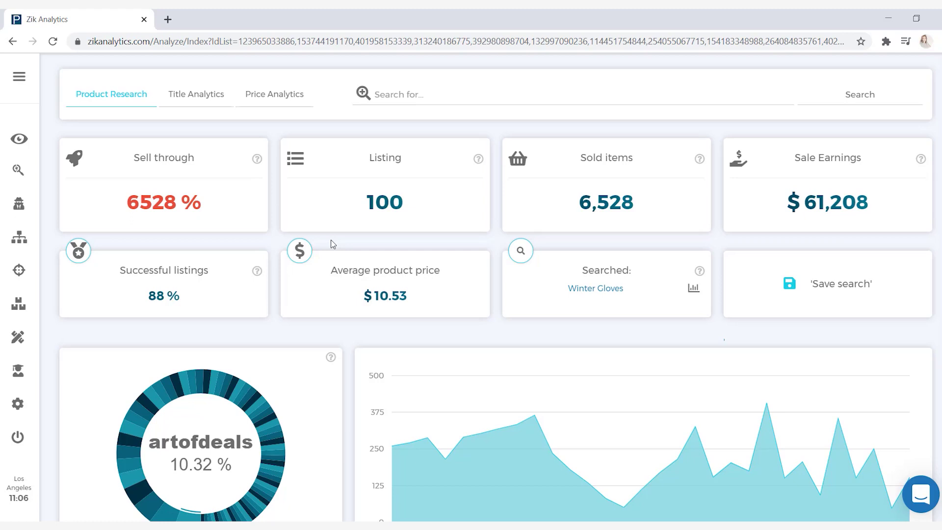
Examine the Winter Gloves sales statistics, seller share and sales charts, and the table of sellers and products.
scroll(333, 244, "down", 1)
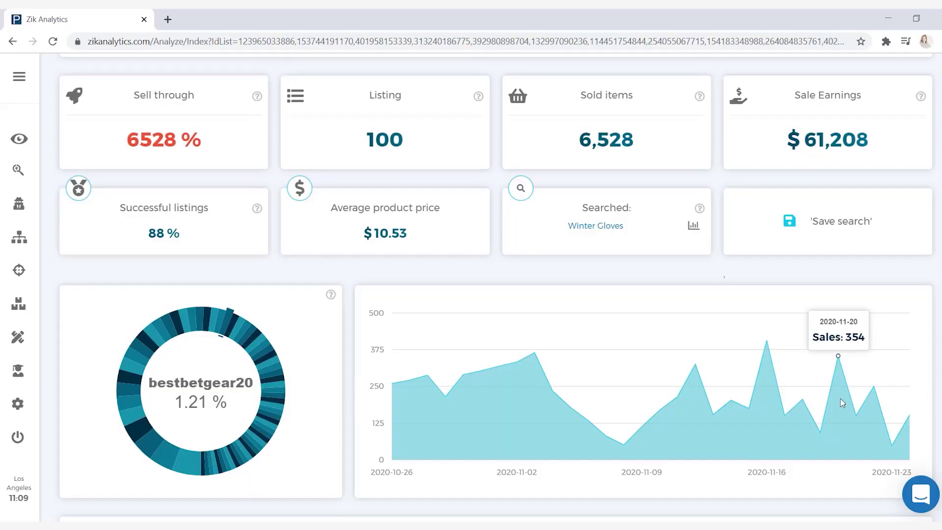
scroll(842, 403, "down", 8)
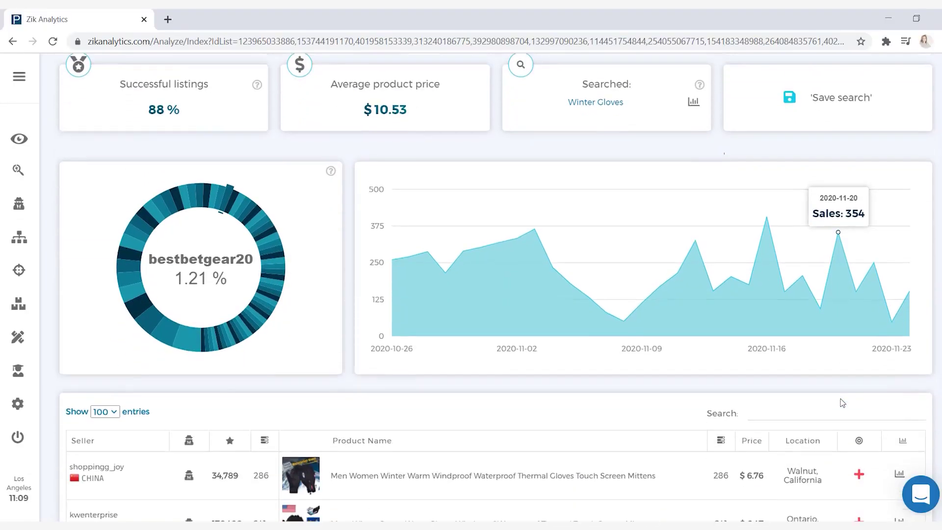
scroll(841, 403, "down", 1)
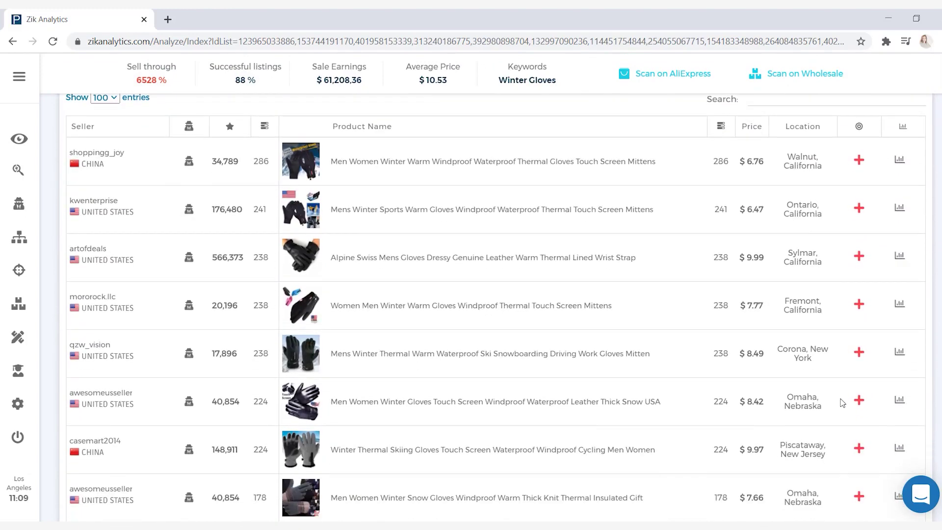
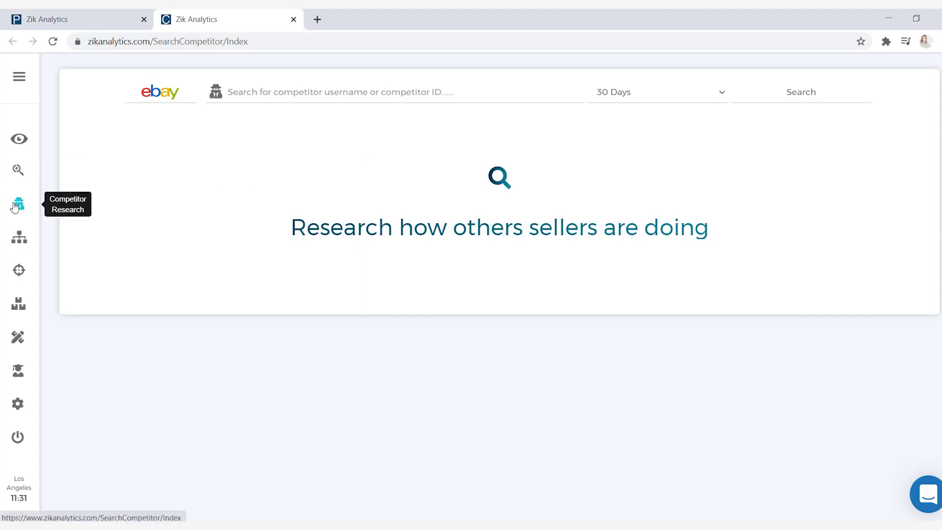
Run a competitor search on an eBay seller with the date range set to 30 Days.
left_click(390, 94)
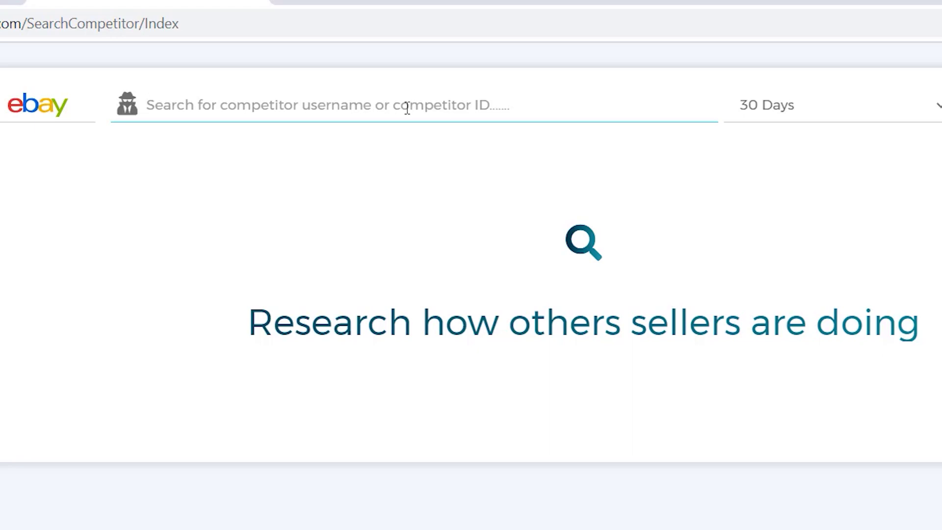
left_click(872, 106)
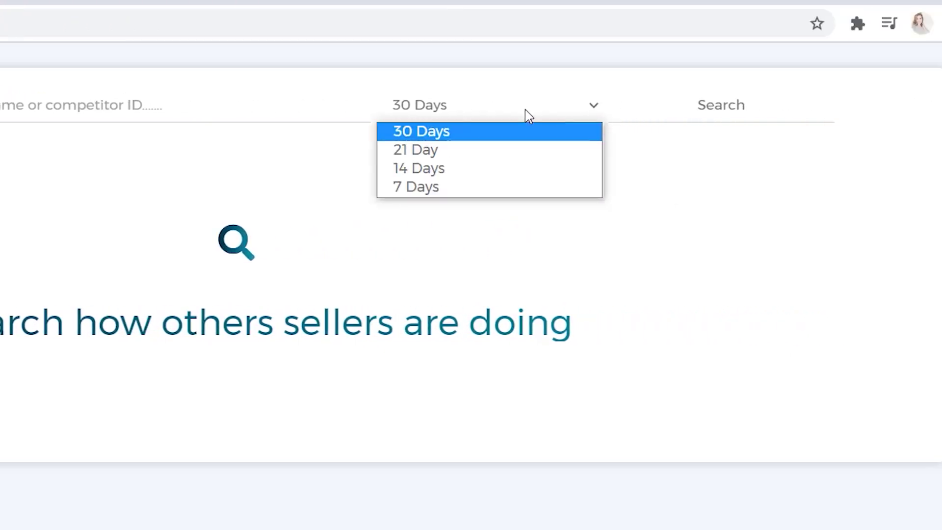
left_click(438, 136)
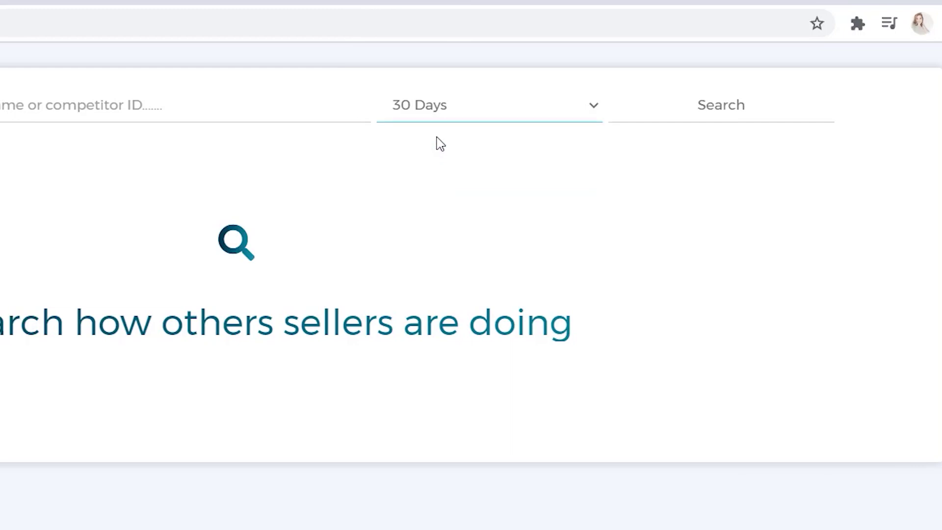
left_click(700, 116)
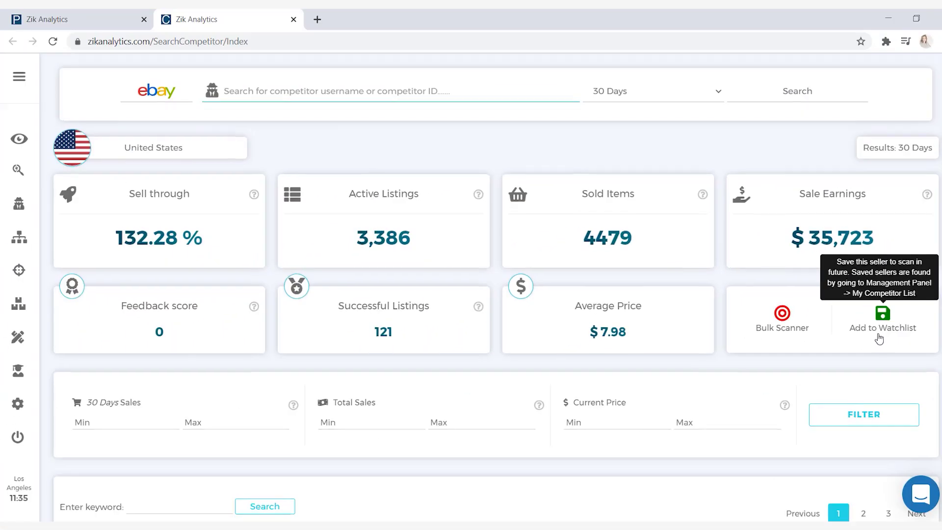
Review the competitor's product list, including product images, sales, prices and competition figures, and the filters above it.
scroll(817, 382, "down", 4)
scroll(878, 335, "down", 5)
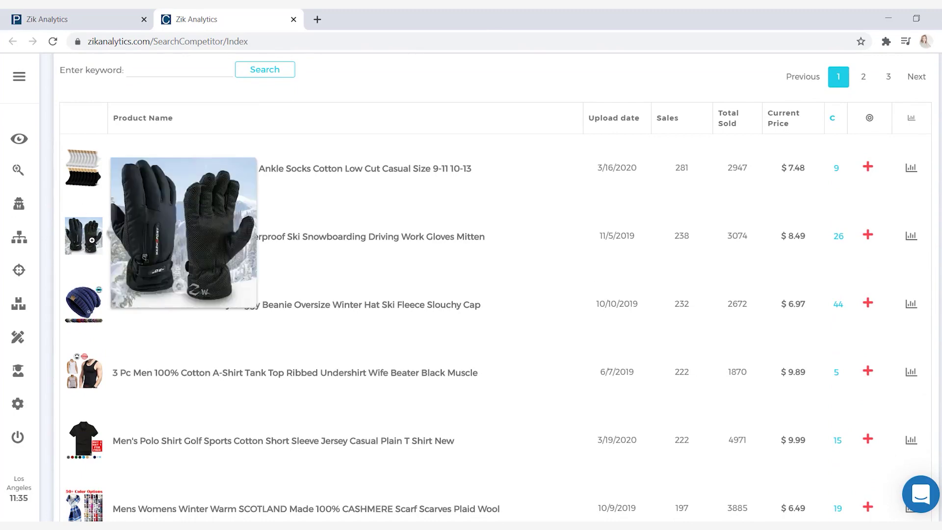
mouse_move(77, 309)
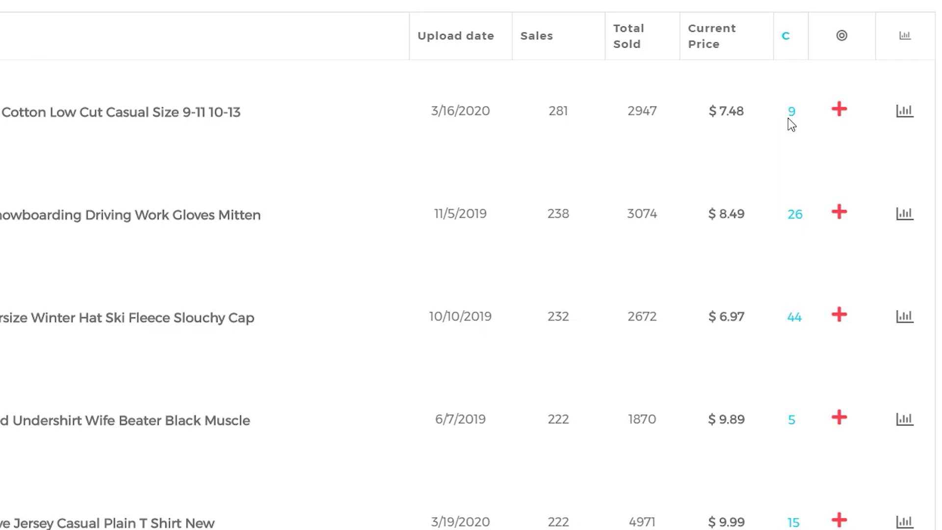
scroll(836, 177, "up", 3)
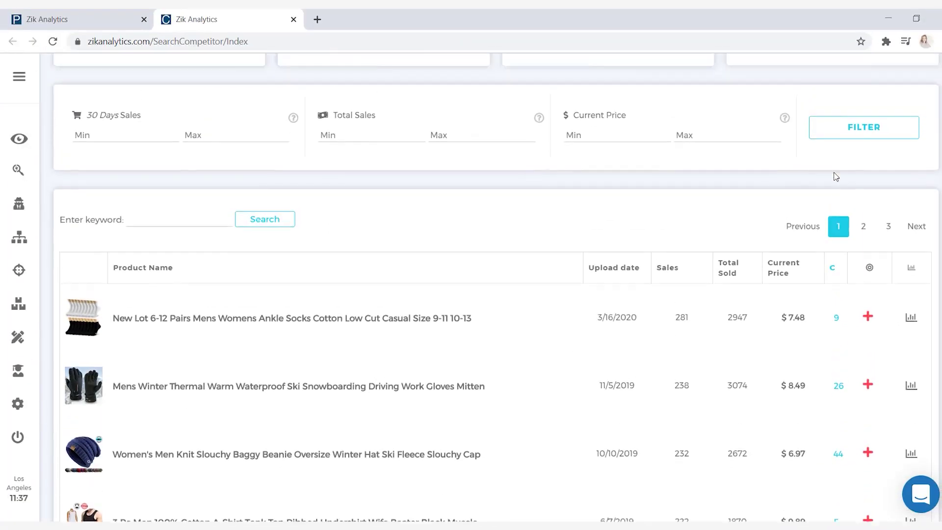
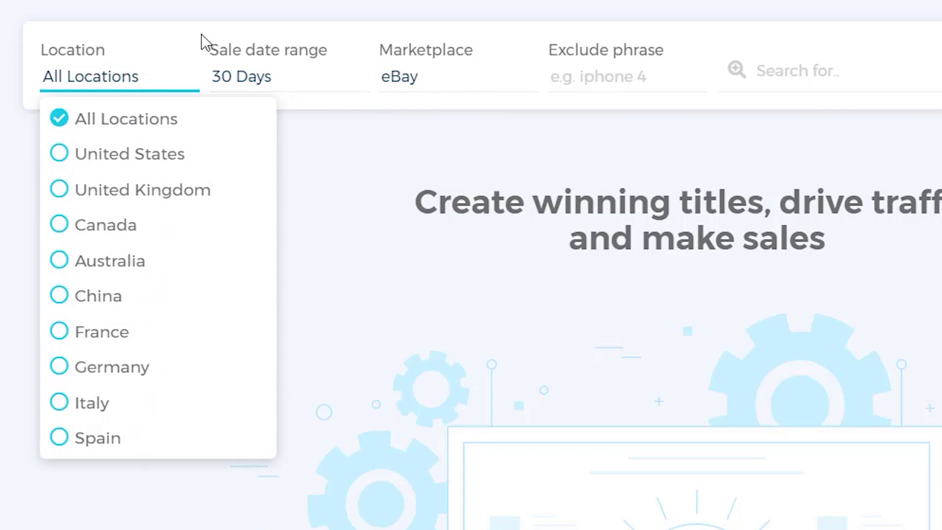
Review the title builder's sale date range and marketplace options and its exclude phrase field.
left_click(303, 73)
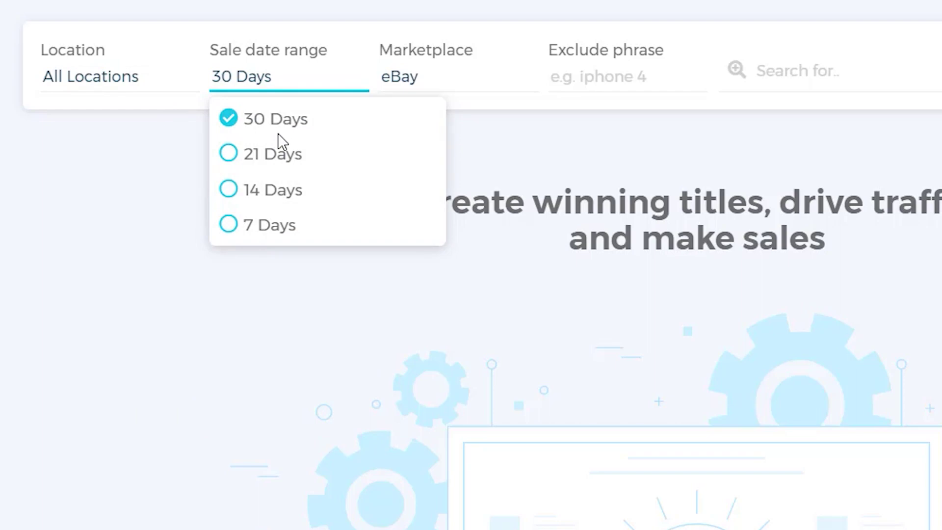
left_click(459, 76)
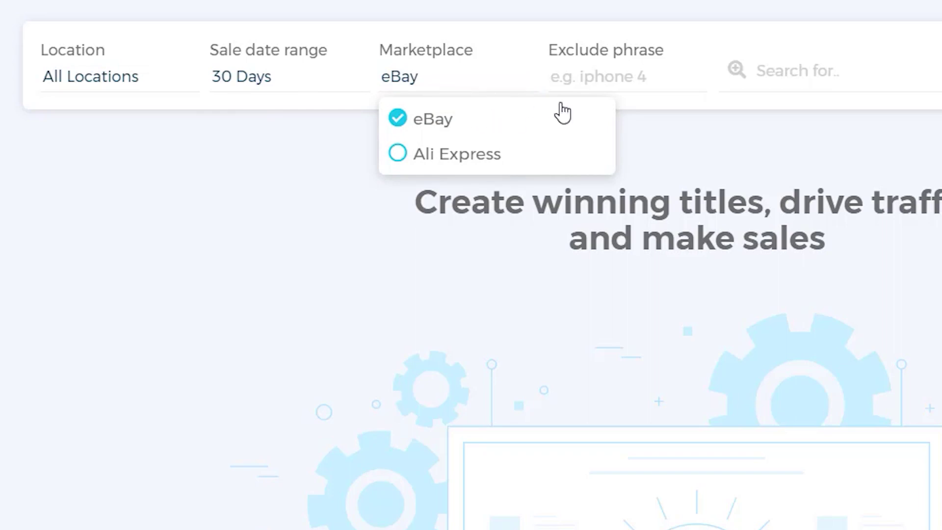
left_click(621, 78)
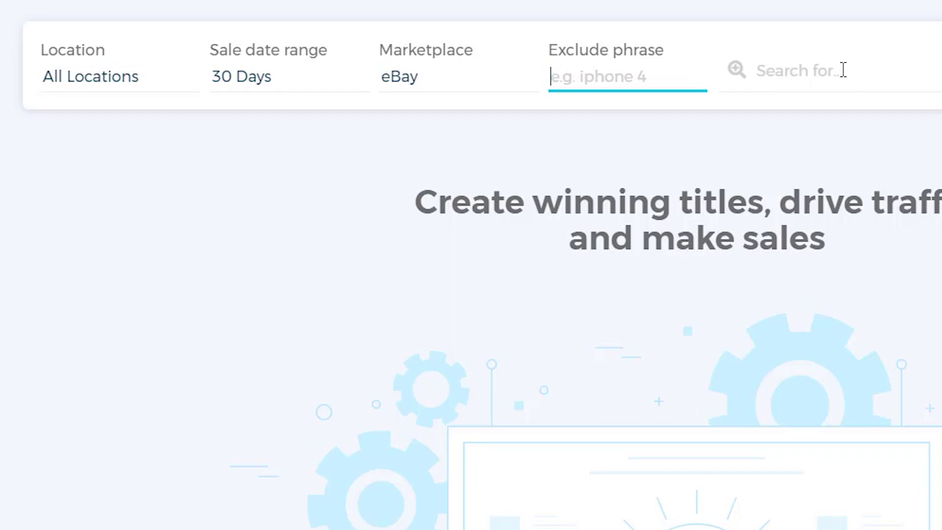
Enter Winter gloves as the title builder keyword and set the location to United States.
left_click(842, 70)
type("W")
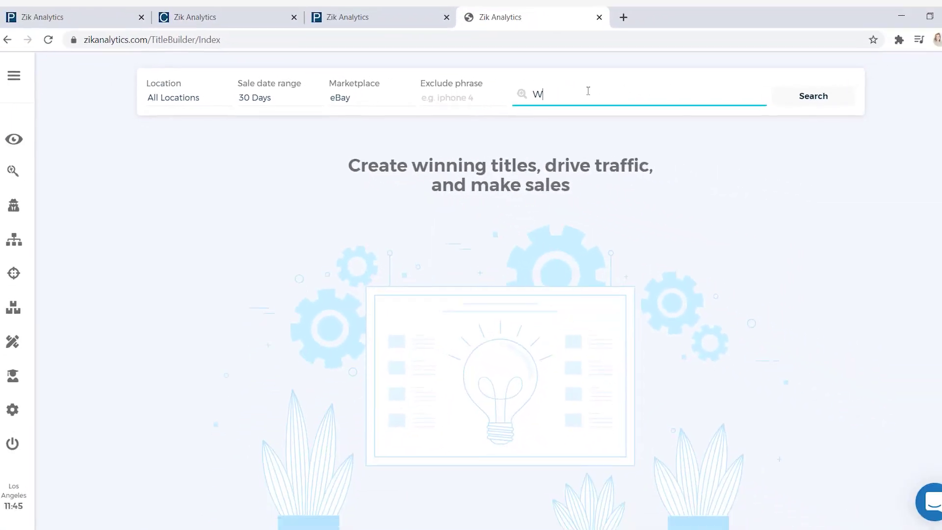
type("inter ")
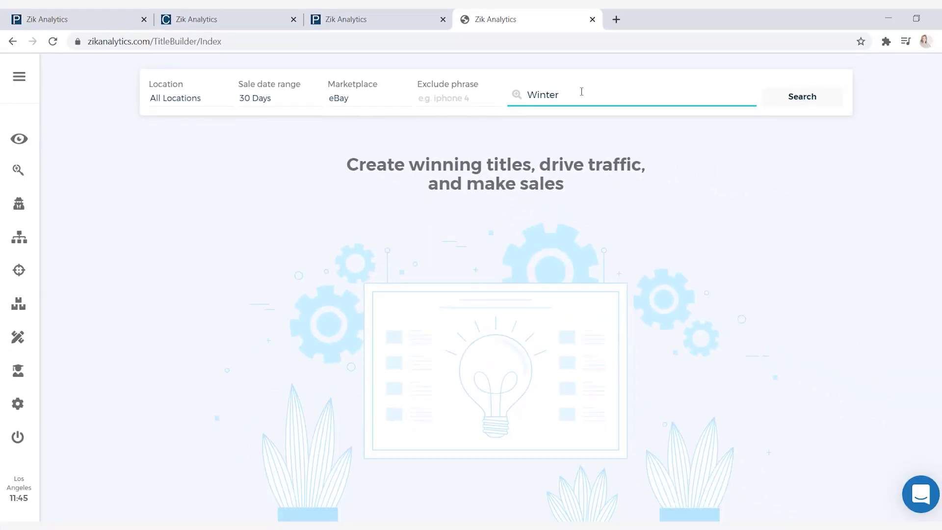
type("gloves")
left_click(197, 94)
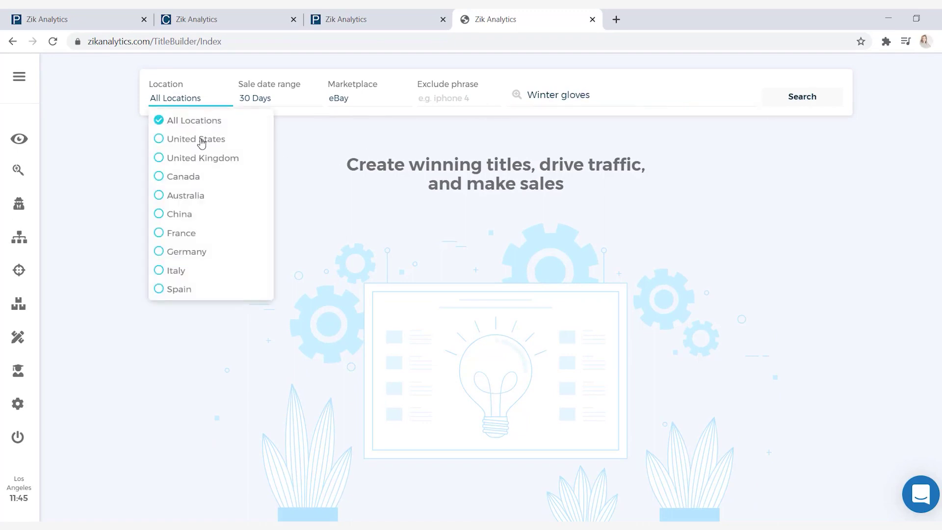
left_click(201, 142)
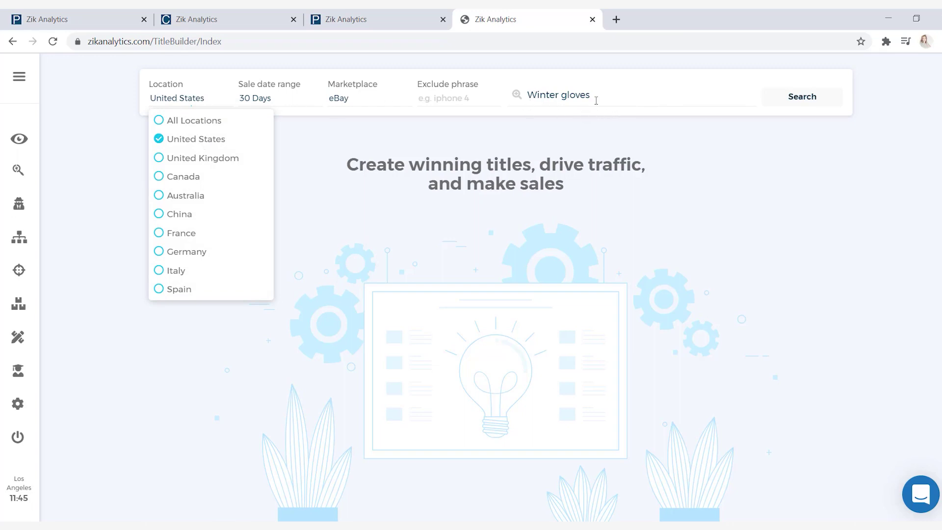
Run the title builder search for Winter gloves and examine the provided and long tail keywords with their searches, competition and sales.
left_click(796, 103)
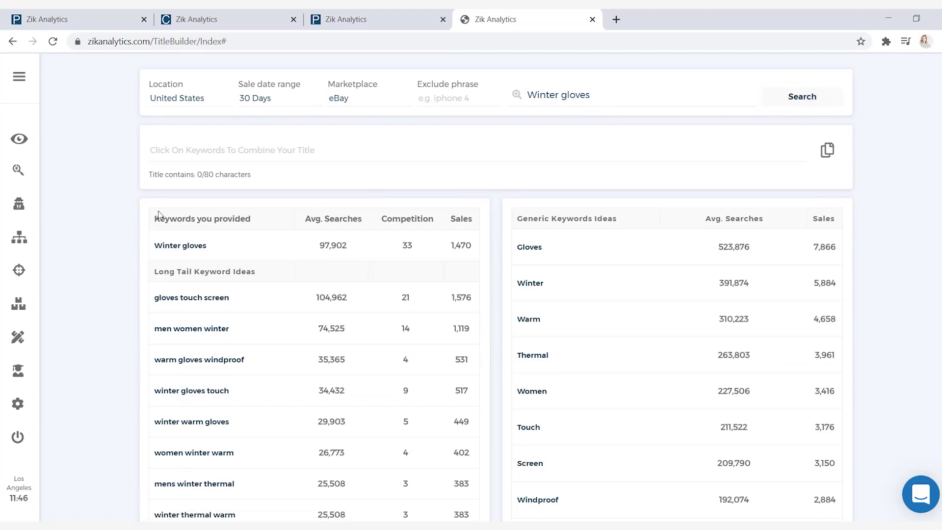
mouse_move(212, 223)
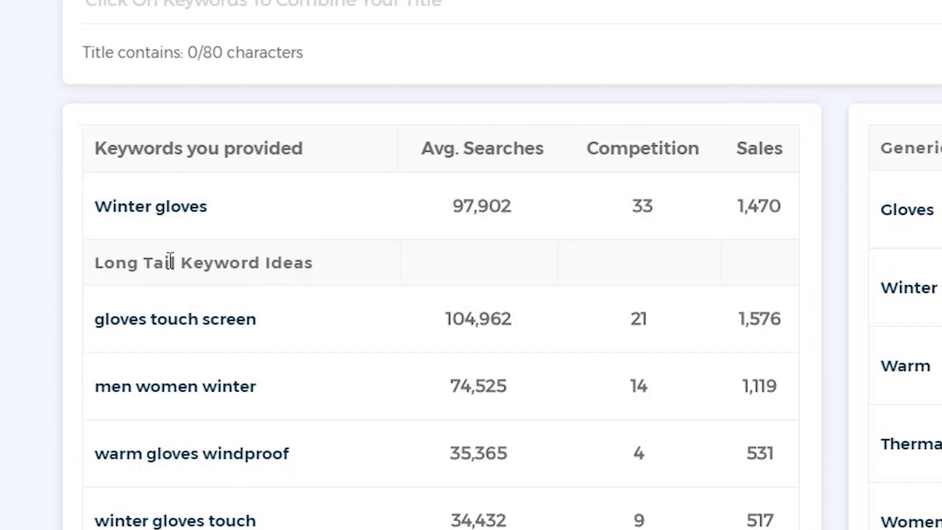
mouse_move(101, 267)
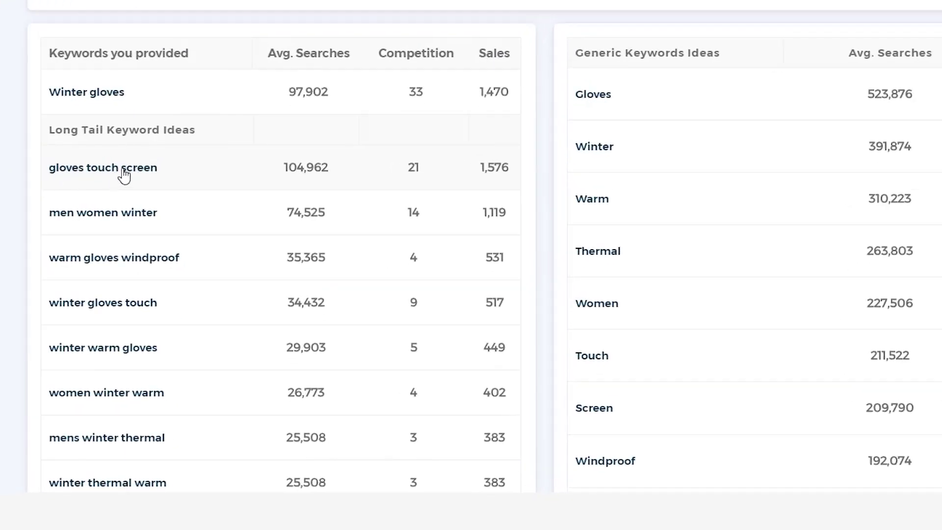
Build the listing title from the long tail keyword gloves touch screen and the generic keywords Winter and Warm.
left_click(124, 171)
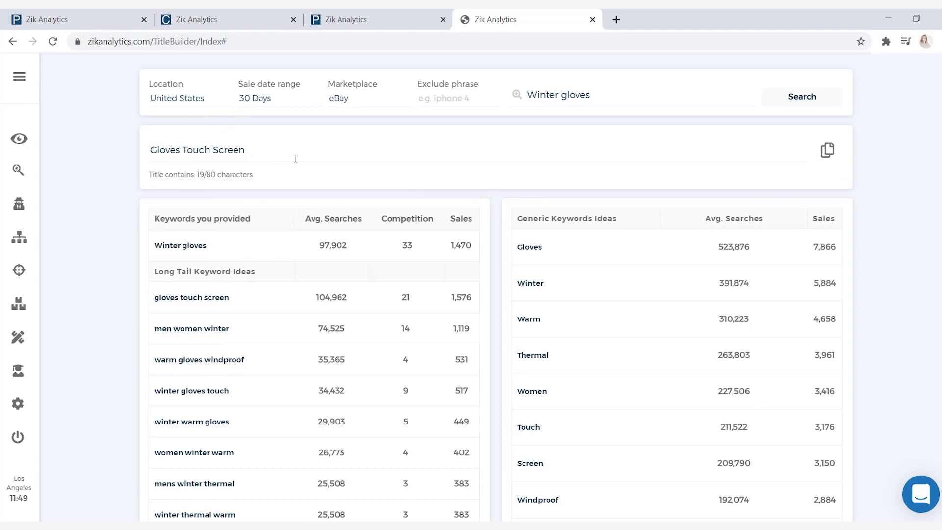
left_click(543, 288)
left_click(547, 322)
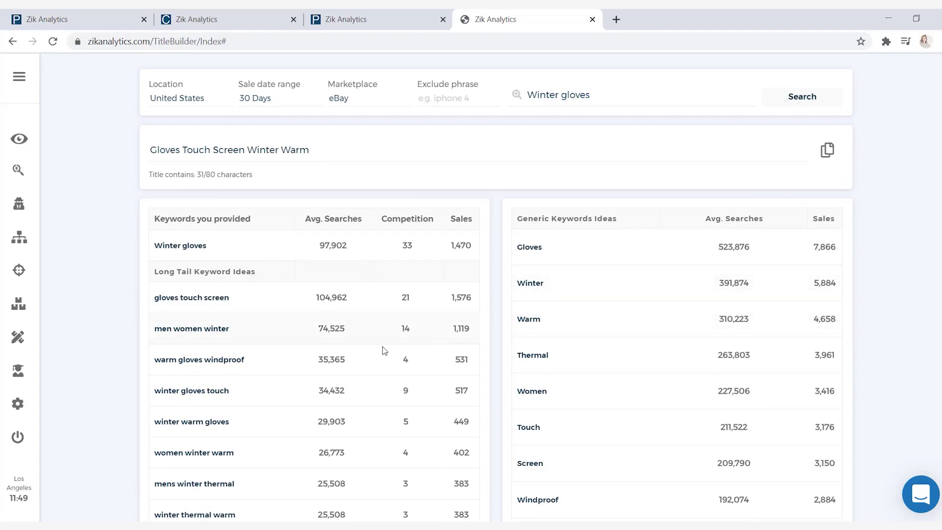
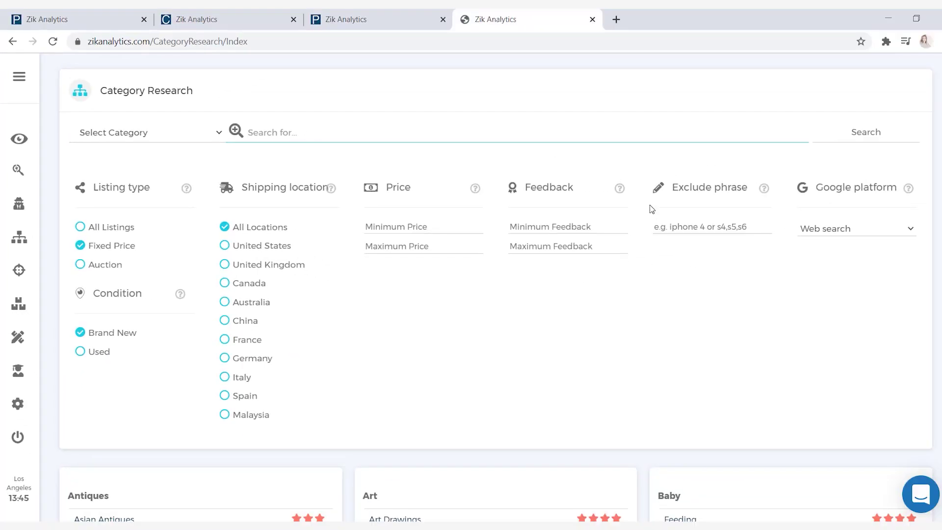
Run a category research search on the Digital Cameras subcategory of Cameras Photo.
mouse_move(662, 232)
scroll(889, 233, "down", 7)
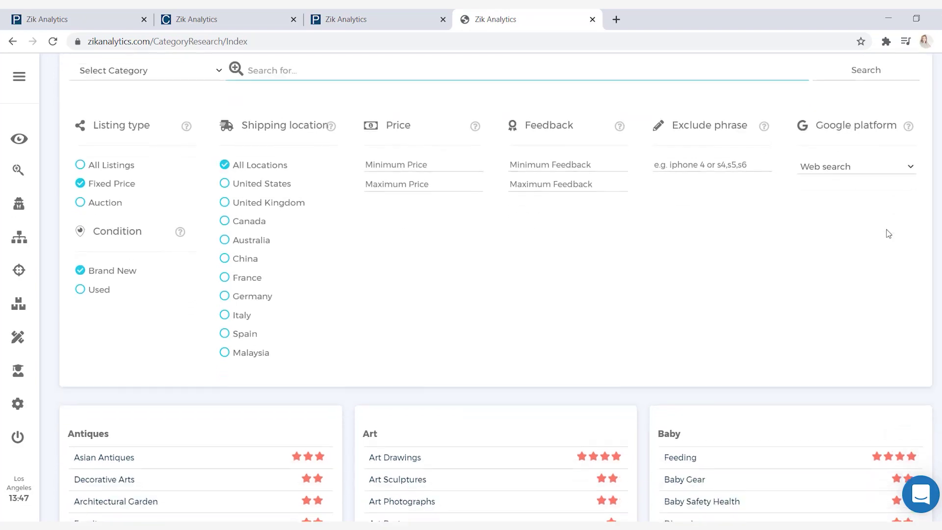
scroll(889, 233, "down", 1)
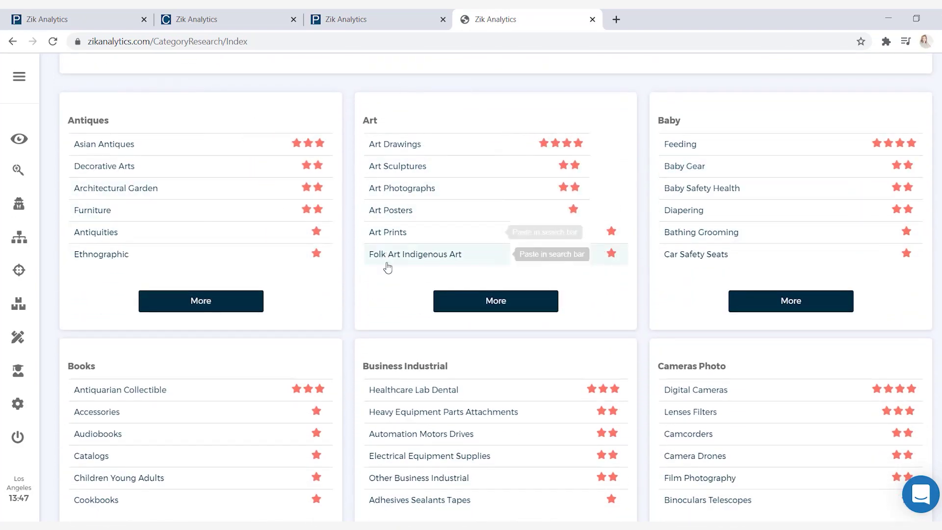
scroll(701, 269, "down", 1)
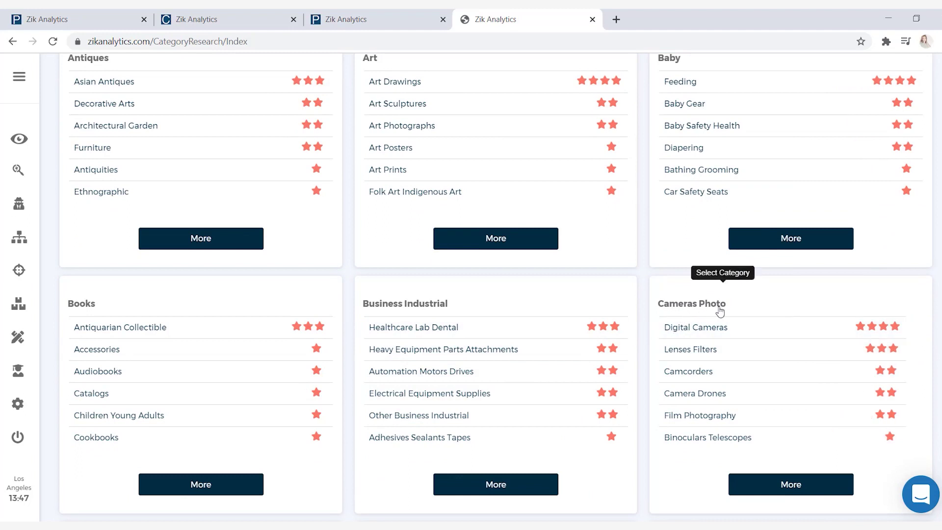
left_click(725, 332)
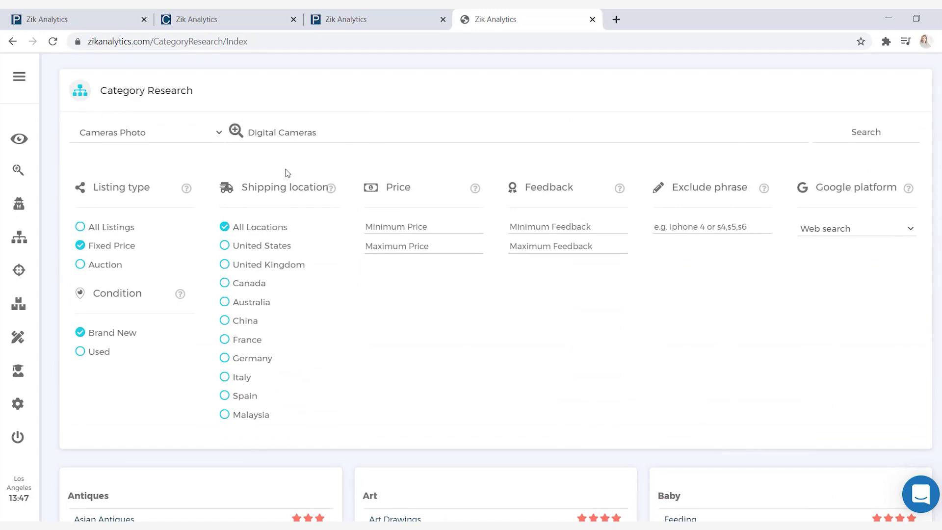
left_click(860, 140)
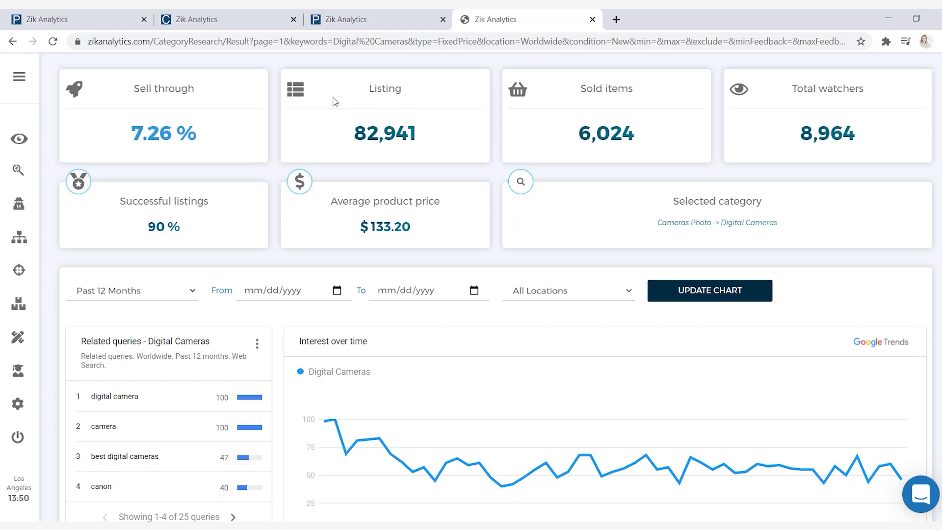
Review the Digital Cameras category results, including related queries, the interest chart and the product table's sellers, sales, watchers, prices and supplier options.
scroll(338, 102, "down", 3)
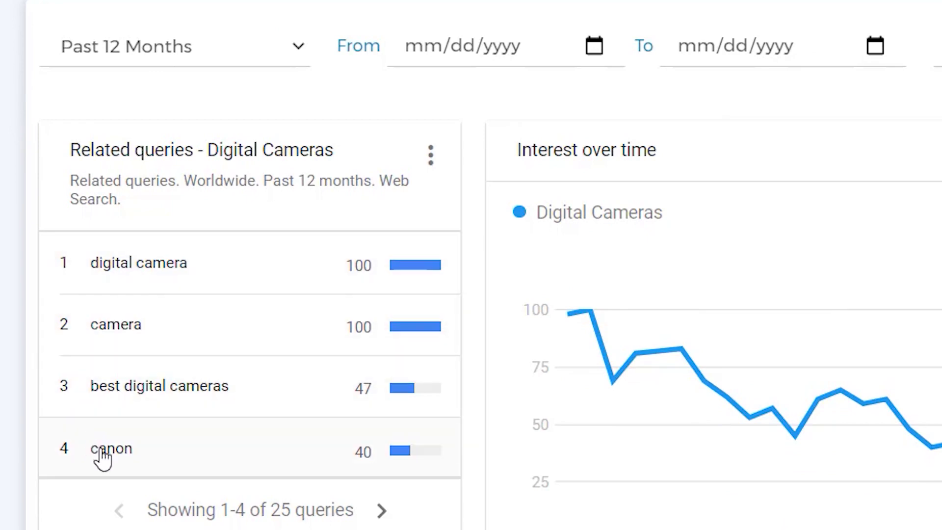
scroll(112, 461, "down", 10)
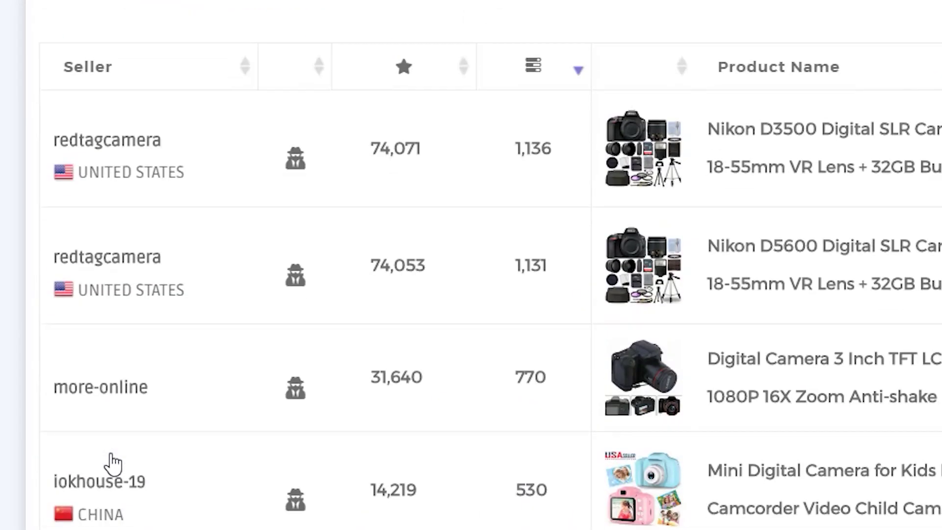
scroll(113, 463, "down", 3)
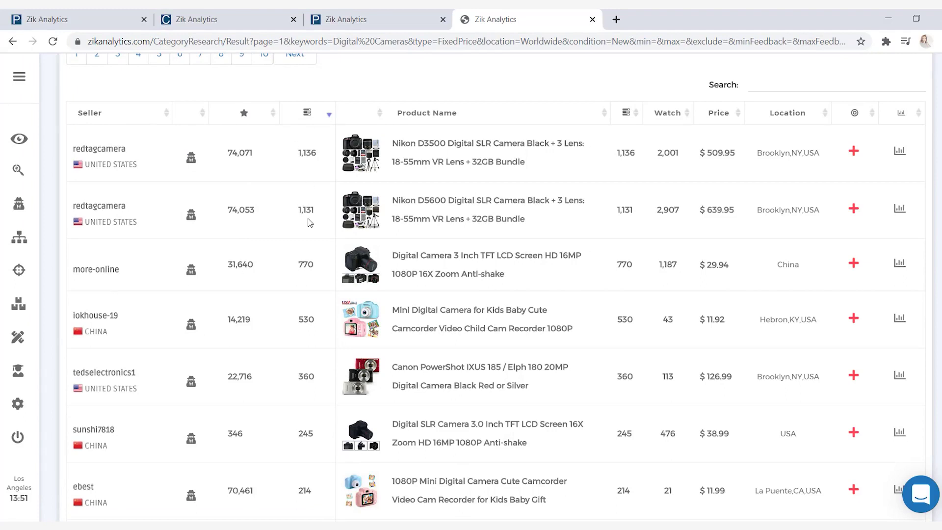
mouse_move(365, 156)
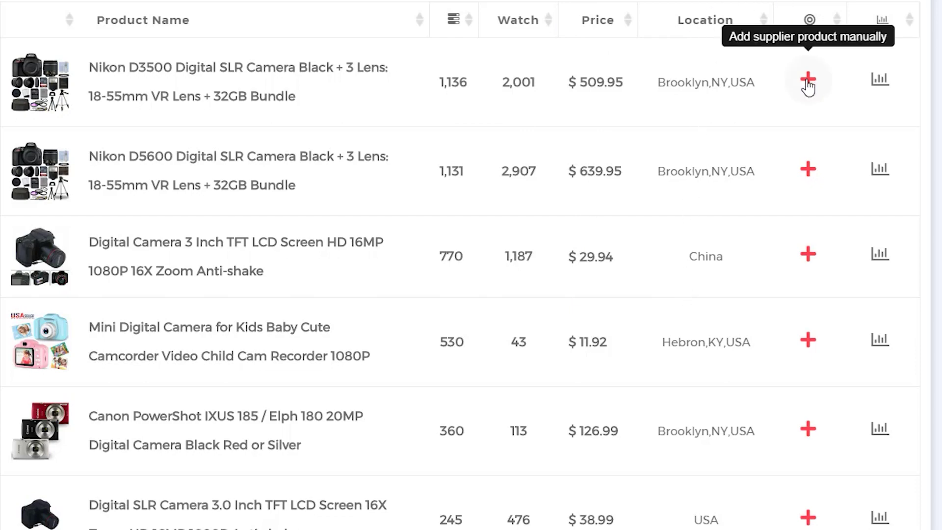
scroll(810, 196, "down", 10)
scroll(810, 200, "down", 9)
scroll(810, 200, "up", 12)
scroll(810, 199, "up", 12)
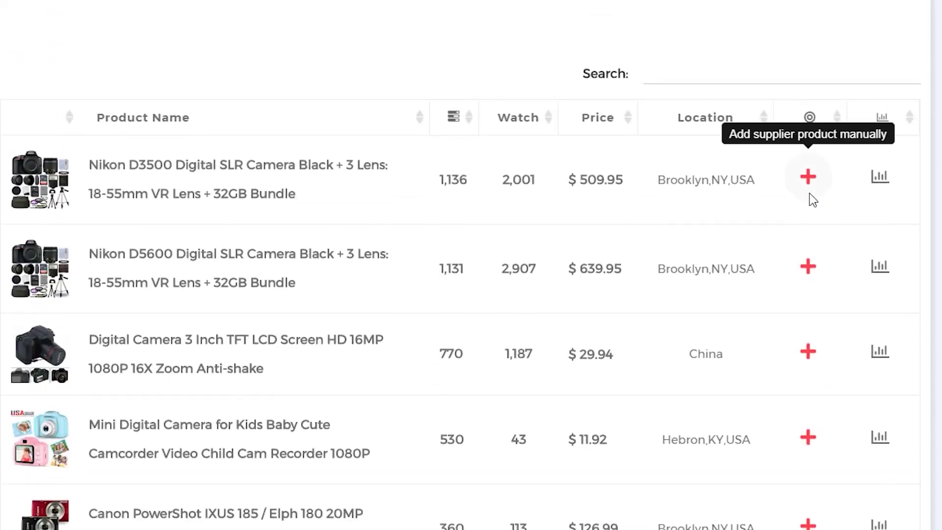